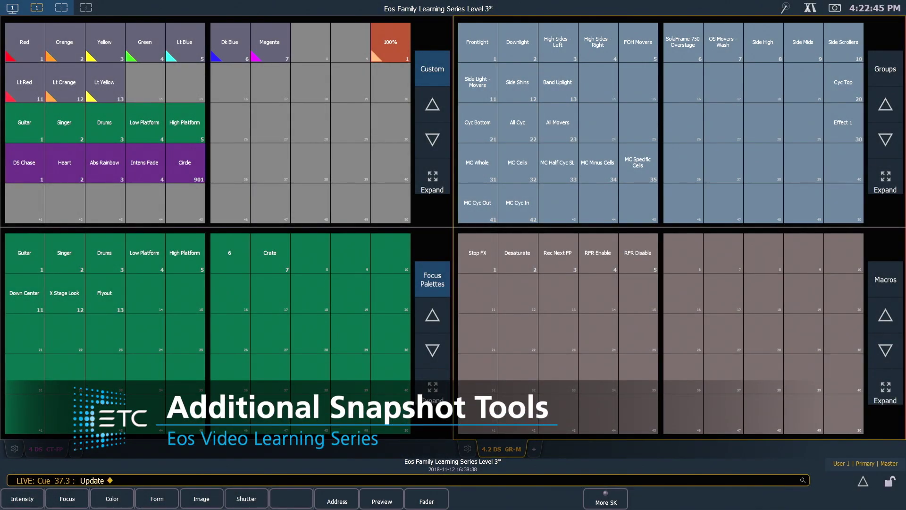
- Send the stage to cue out with a Go To Cue Out command
{"action": "key", "text": "ctrl+shift+g"}
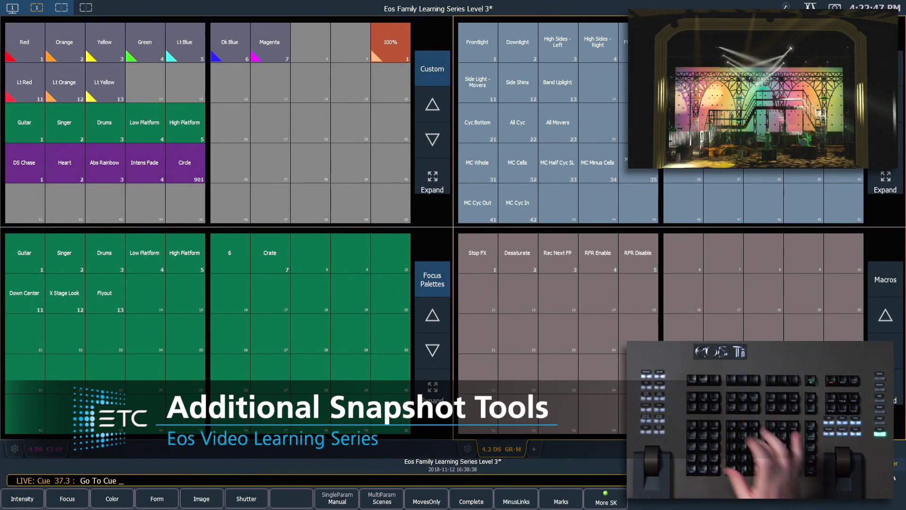
{"action": "key", "text": "o"}
{"action": "key", "text": "Return"}
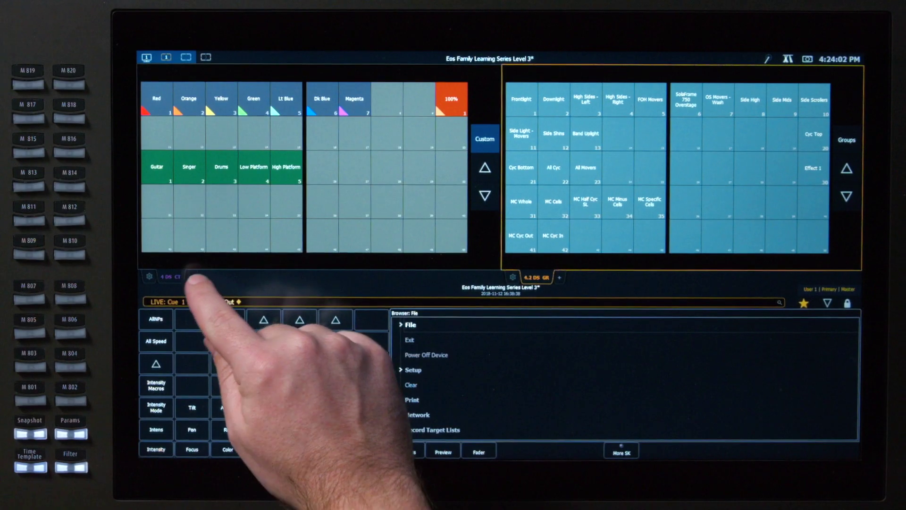
- Add a Patch tab and a Group List Display tab to the Blind workspace
{"action": "left_click", "coordinate": [191, 278]}
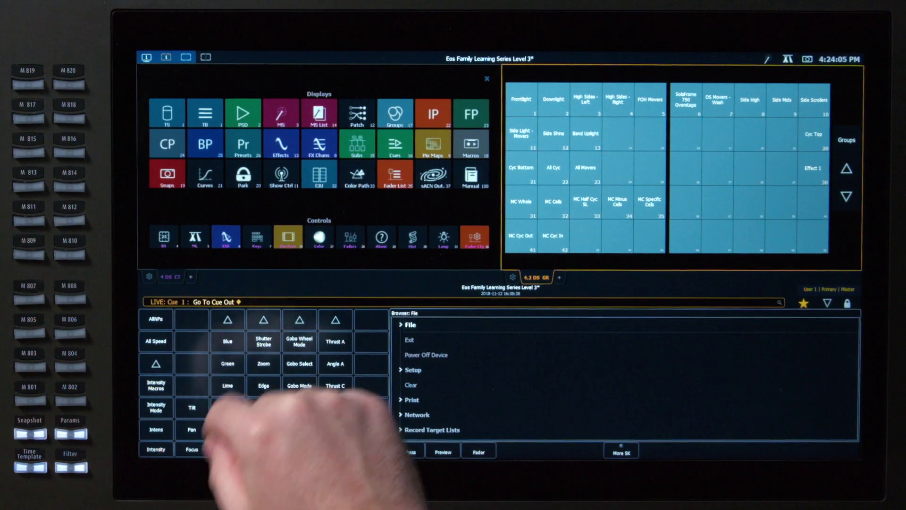
{"action": "left_click", "coordinate": [357, 113]}
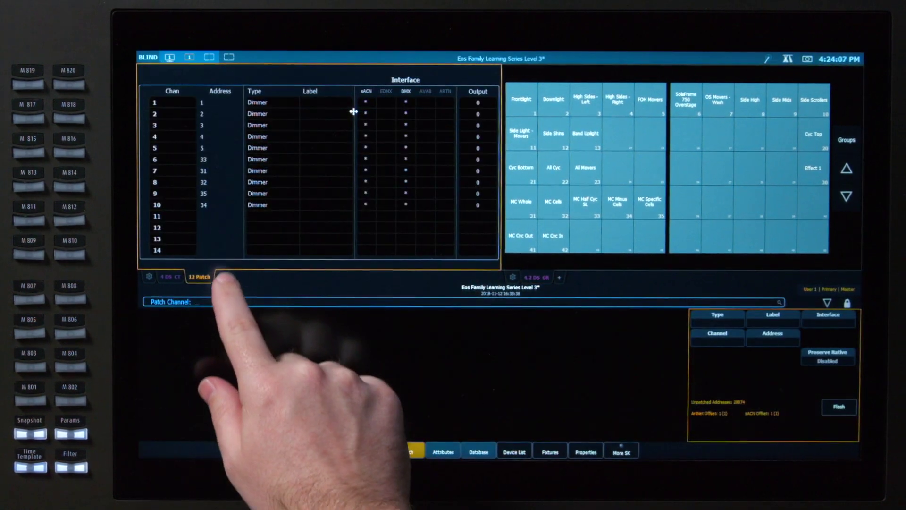
{"action": "left_click", "coordinate": [222, 277]}
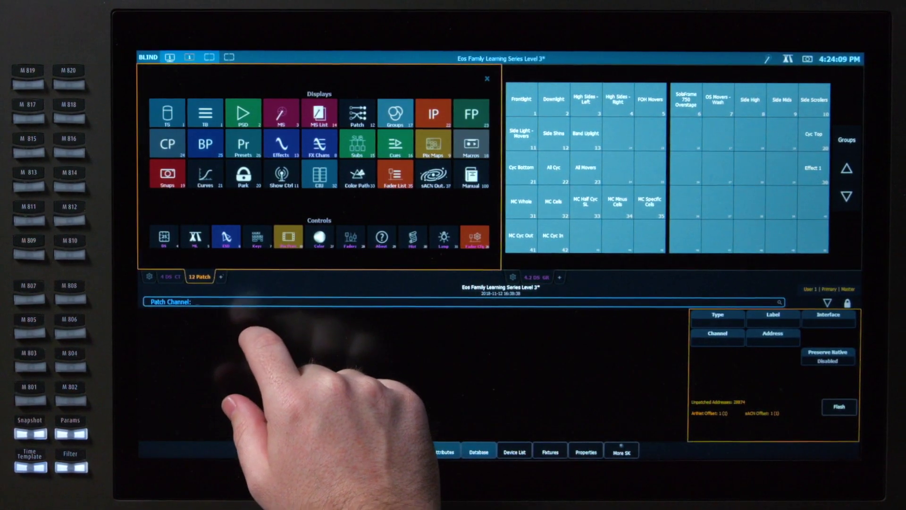
{"action": "left_click", "coordinate": [395, 114]}
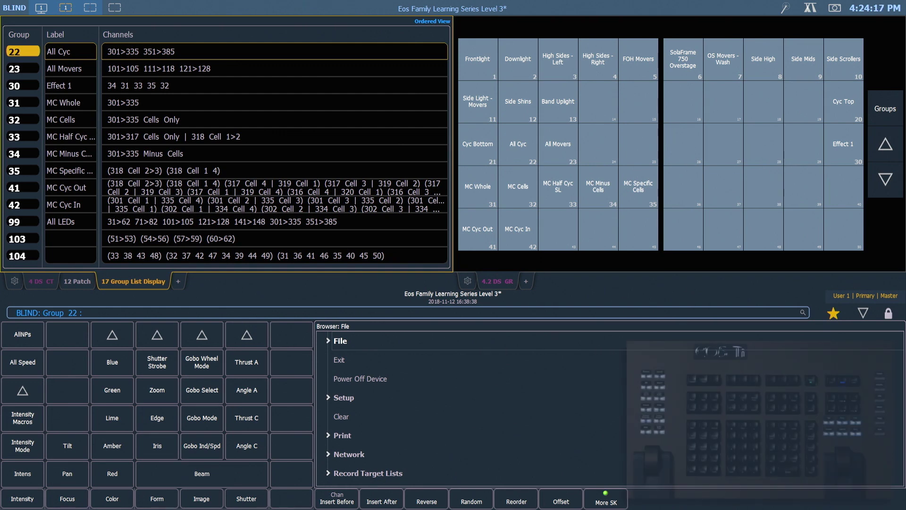
- Start recording Snapshot 3, toggling Monitor 1 out and back in so it stays included
{"action": "key", "text": "r"}
{"action": "left_click", "coordinate": [30, 432]}
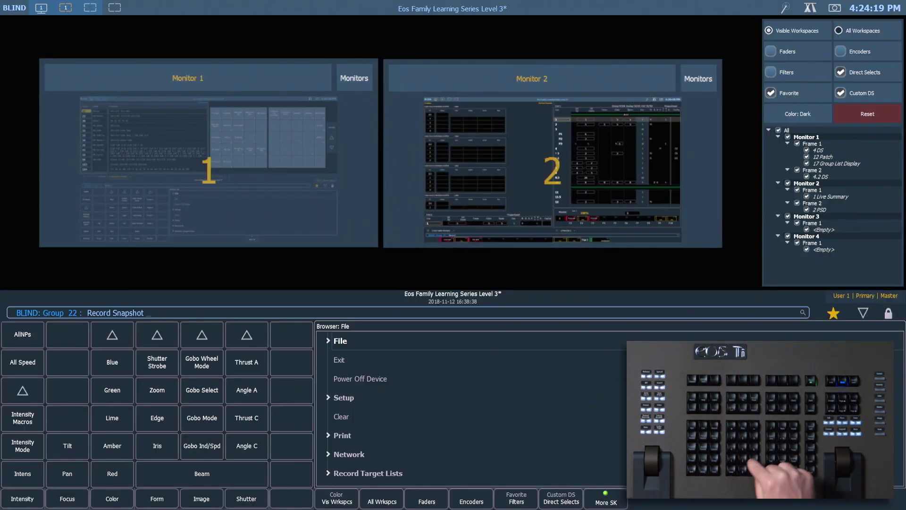
{"action": "type", "text": "3"}
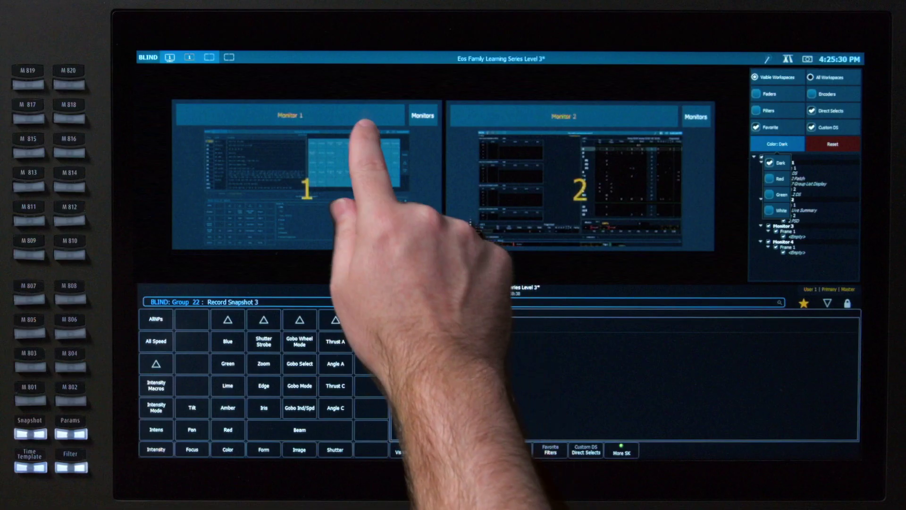
{"action": "left_click", "coordinate": [334, 189]}
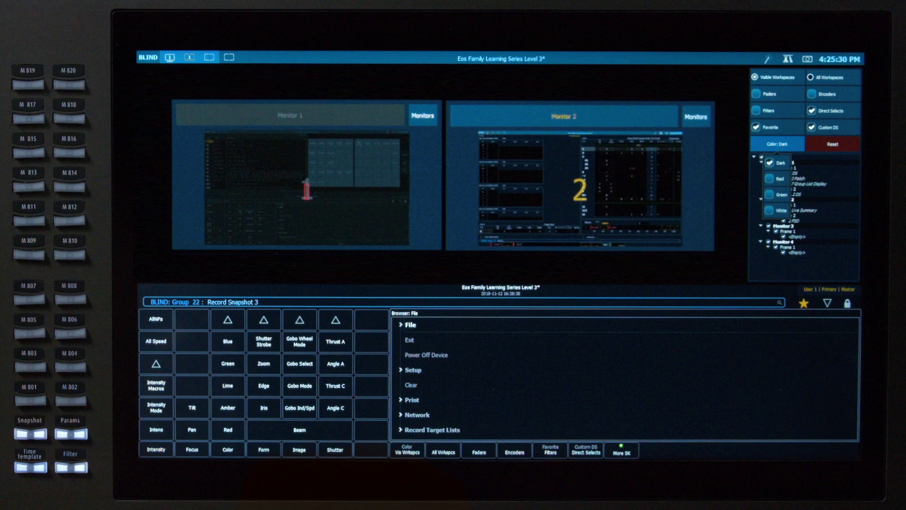
{"action": "left_click", "coordinate": [349, 175]}
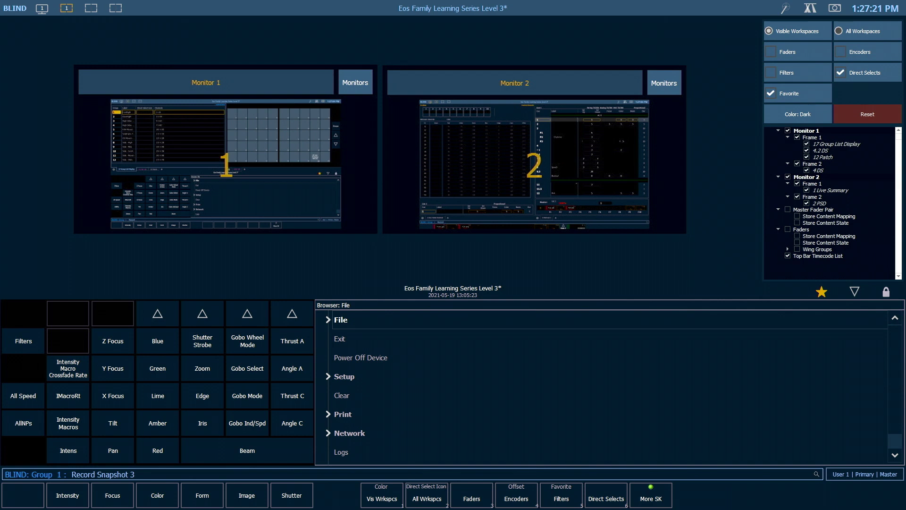
- Bring up the Color dropdown for Snapshot 3, currently set to Dark
{"action": "left_click", "coordinate": [797, 31]}
{"action": "left_click", "coordinate": [798, 115]}
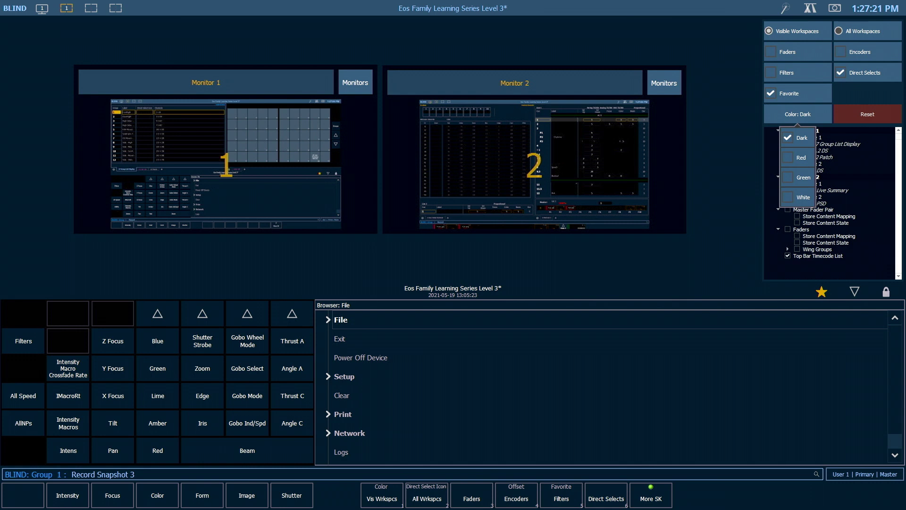
- Dismiss the Color dropdown, leaving Snapshot 3's colour as Dark
{"action": "key", "text": "Escape"}
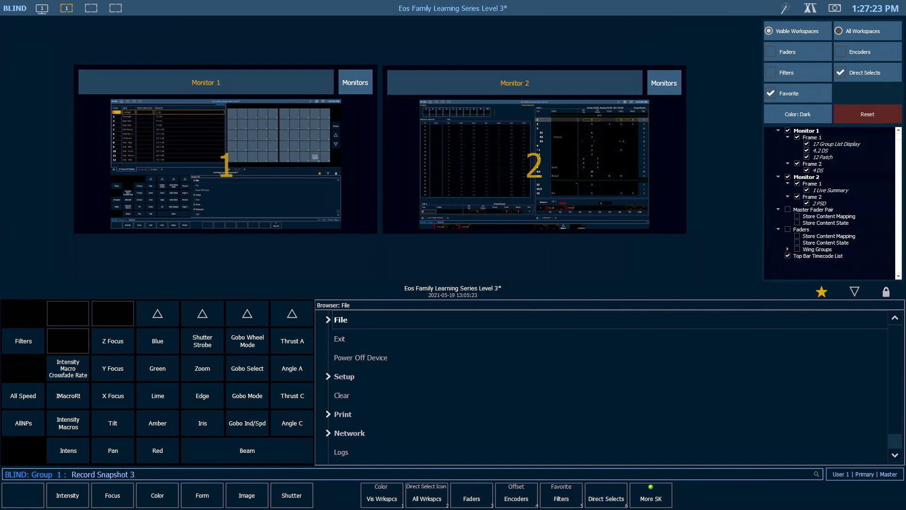
- Uncheck the 4.2 DS and 12 Patch frames and confirm recording Snapshot 3
{"action": "left_click", "coordinate": [806, 150]}
{"action": "left_click", "coordinate": [806, 158]}
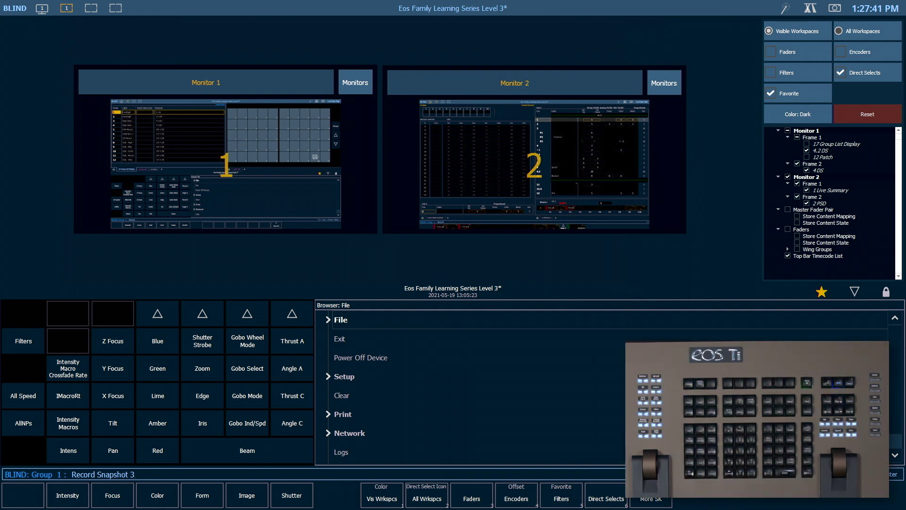
{"action": "key", "text": "Return"}
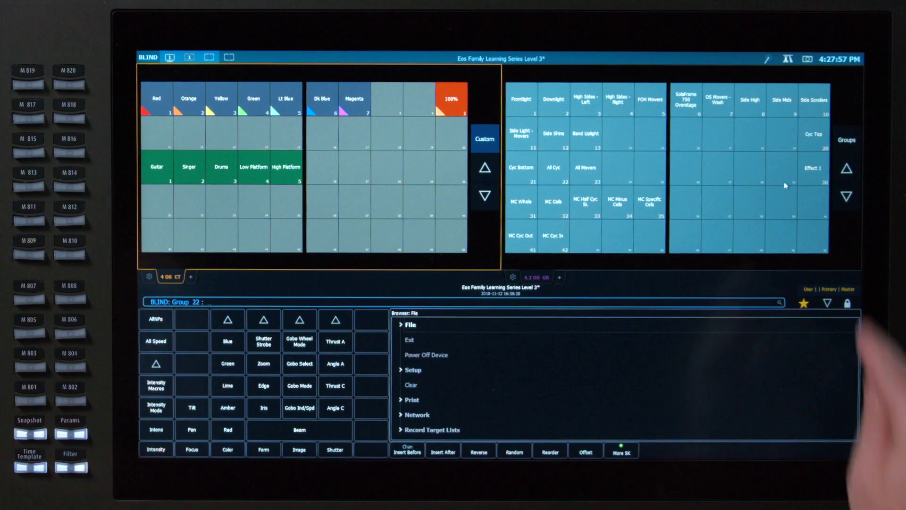
- Switch the right direct selects to Focus Palettes and begin recording Snapshot 6
{"action": "left_click", "coordinate": [846, 140]}
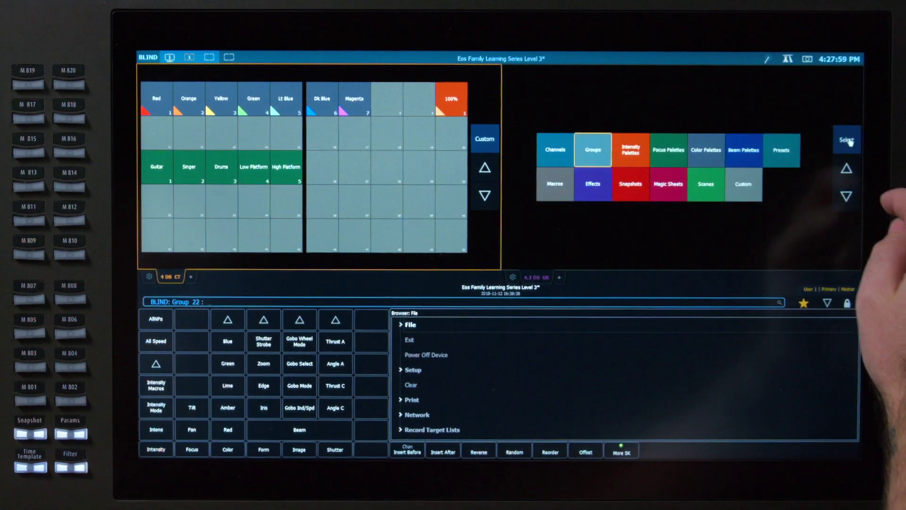
{"action": "left_click", "coordinate": [668, 150]}
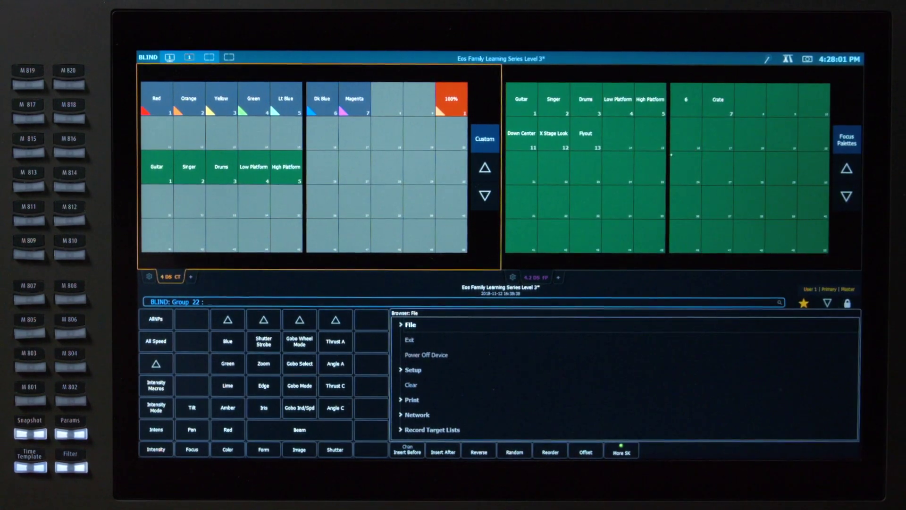
{"action": "key", "text": "r"}
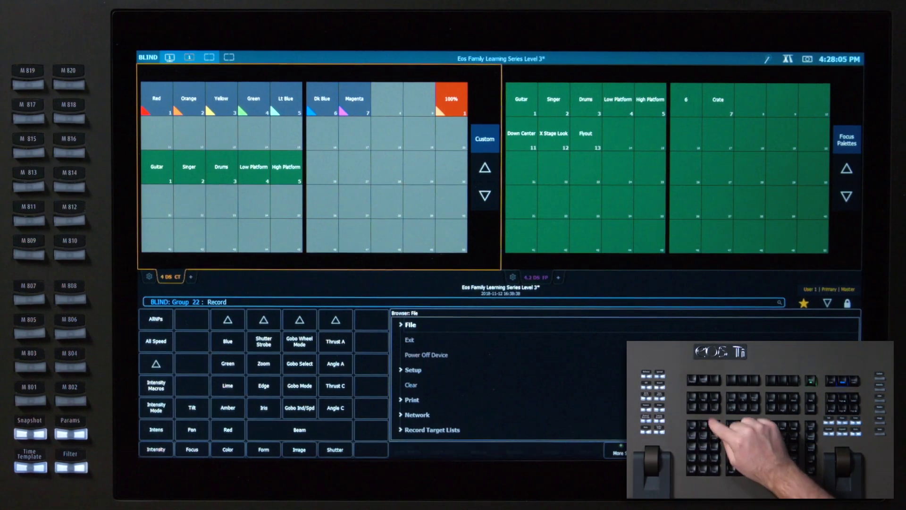
{"action": "type", "text": "6"}
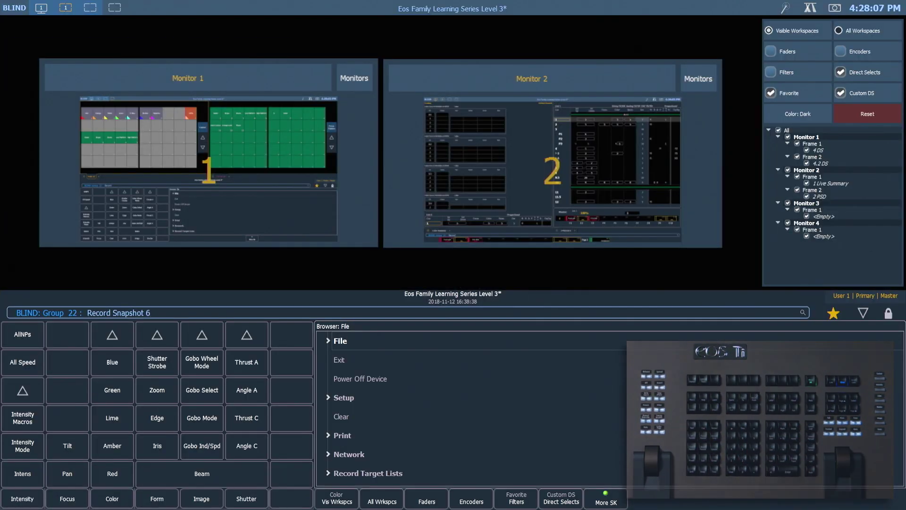
- Record Snapshot 6 with only Monitor 1's 4.2 DS frame, then close the record display
{"action": "left_click", "coordinate": [779, 133]}
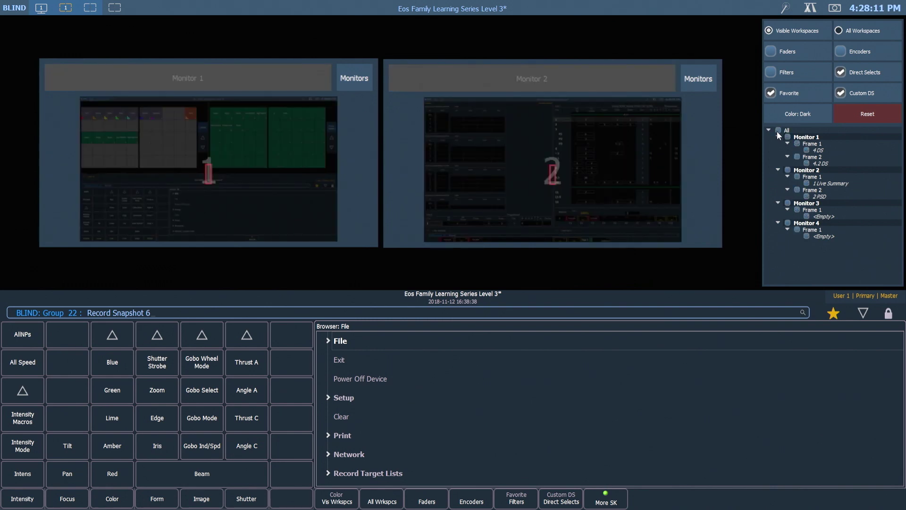
{"action": "left_click", "coordinate": [806, 164]}
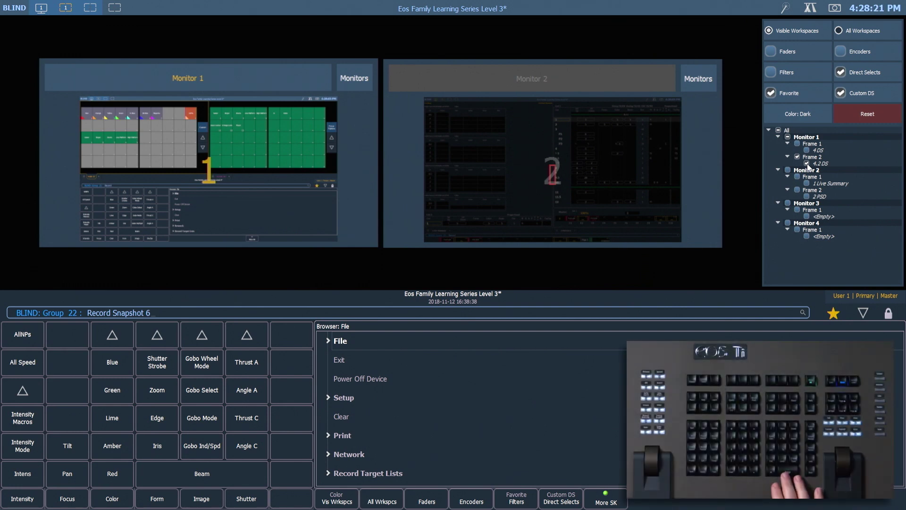
{"action": "key", "text": "Return"}
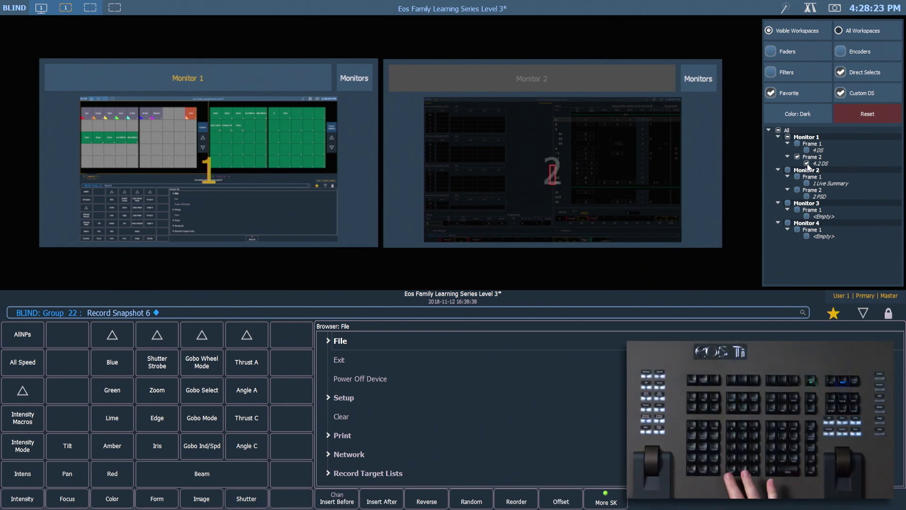
{"action": "key", "text": "Escape"}
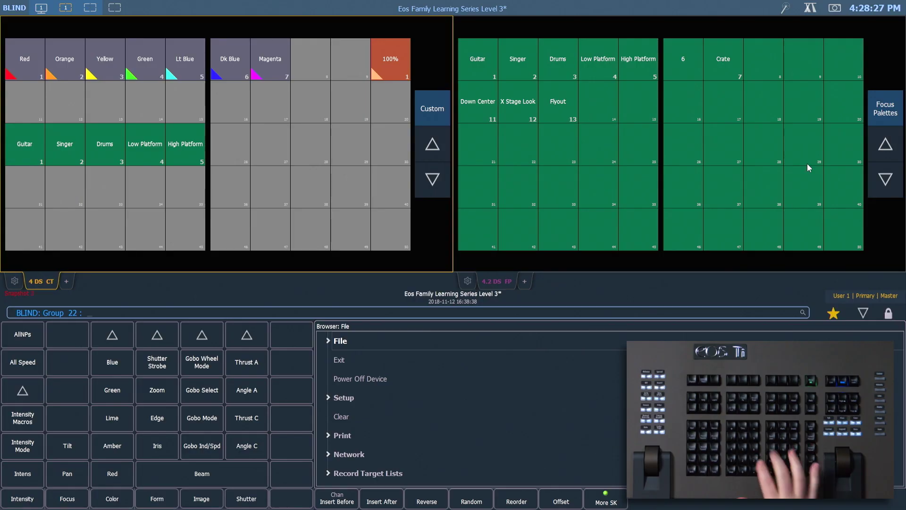
- Page the right direct selects to Groups and back, use the four-bank layout, and recall Snapshot 6
{"action": "key", "text": "g"}
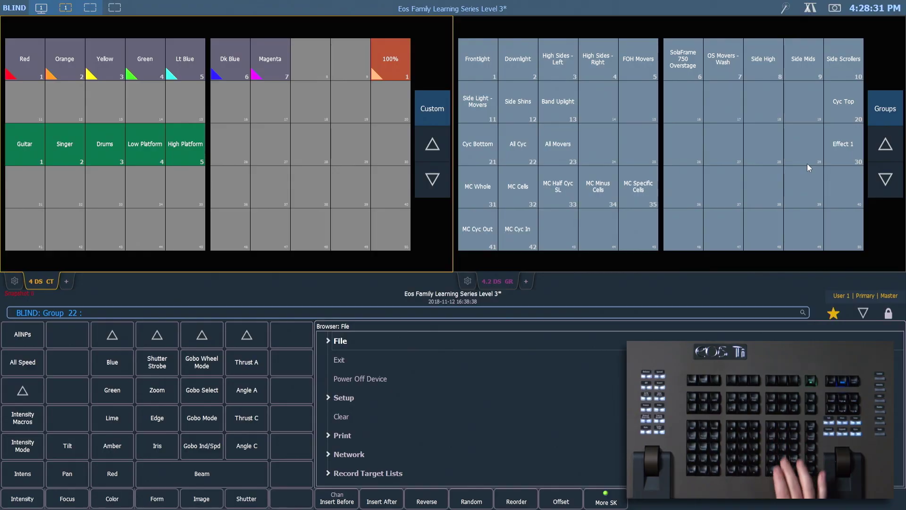
{"action": "key", "text": "f"}
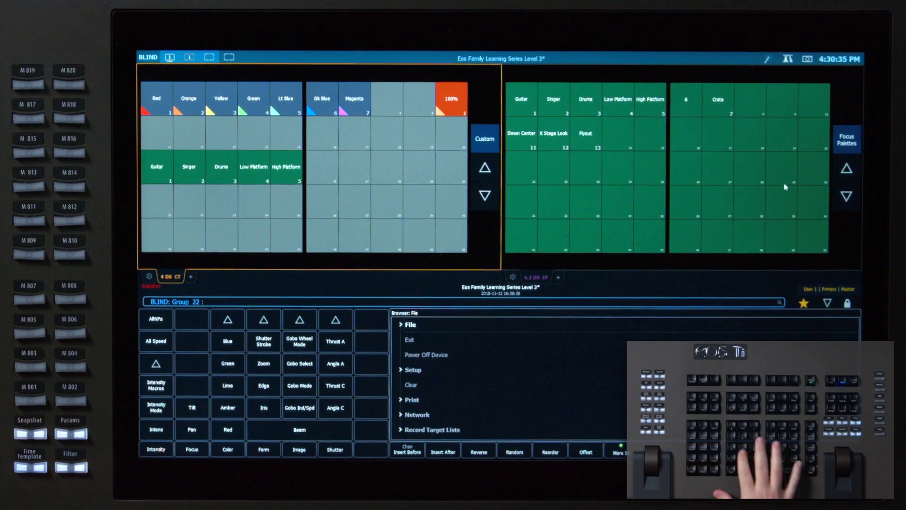
{"action": "key", "text": "ctrl+2"}
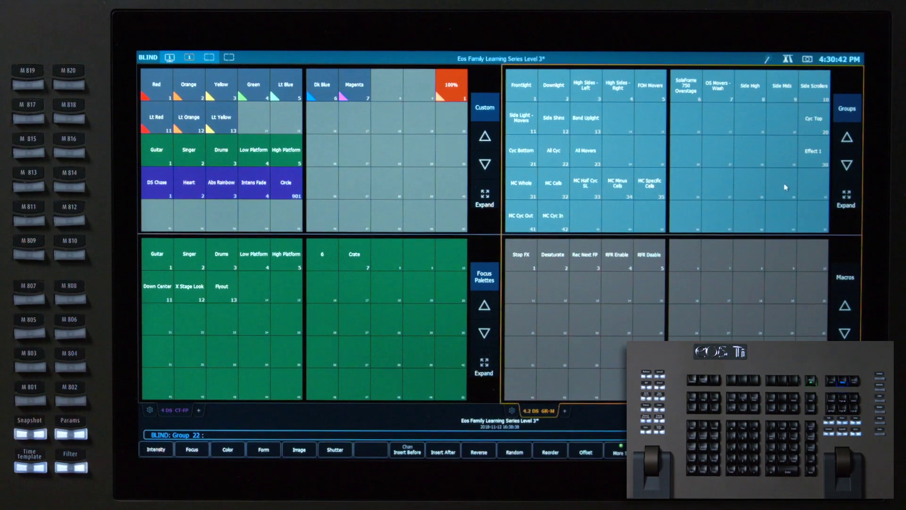
{"action": "key", "text": "6"}
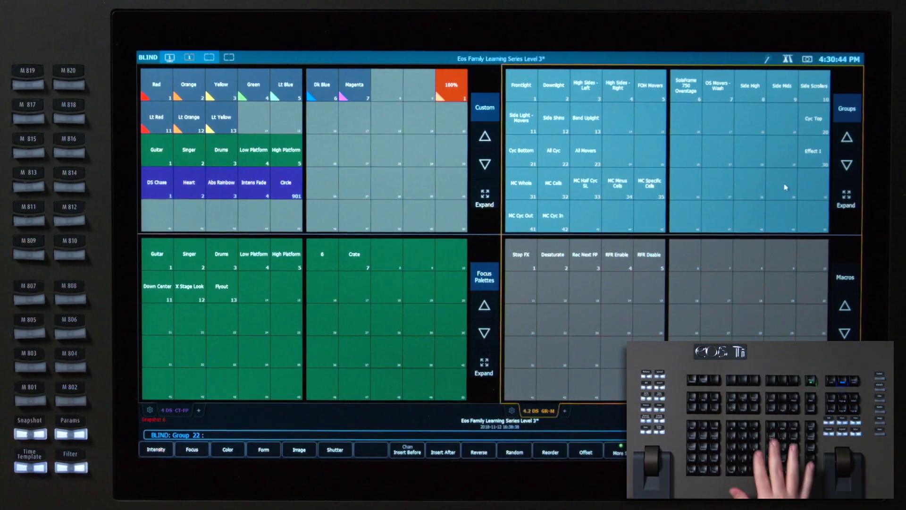
{"action": "key", "text": "Return"}
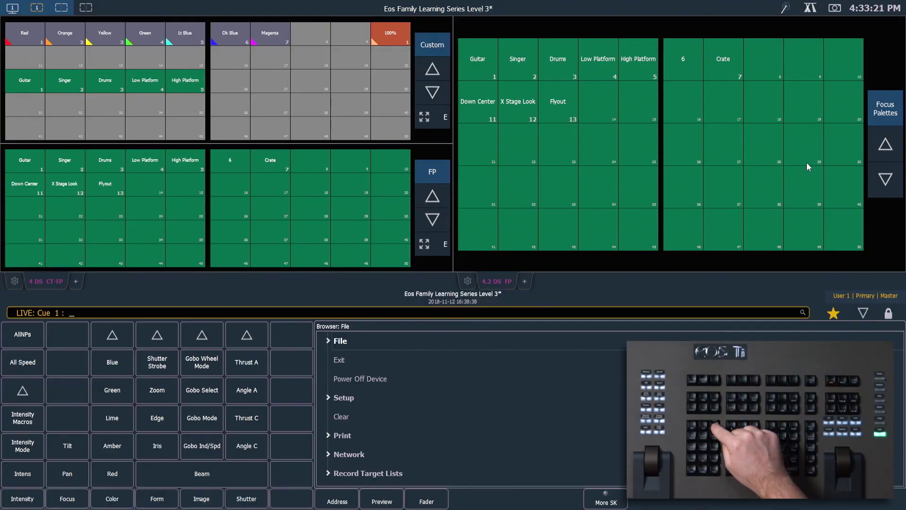
{"action": "key", "text": "r"}
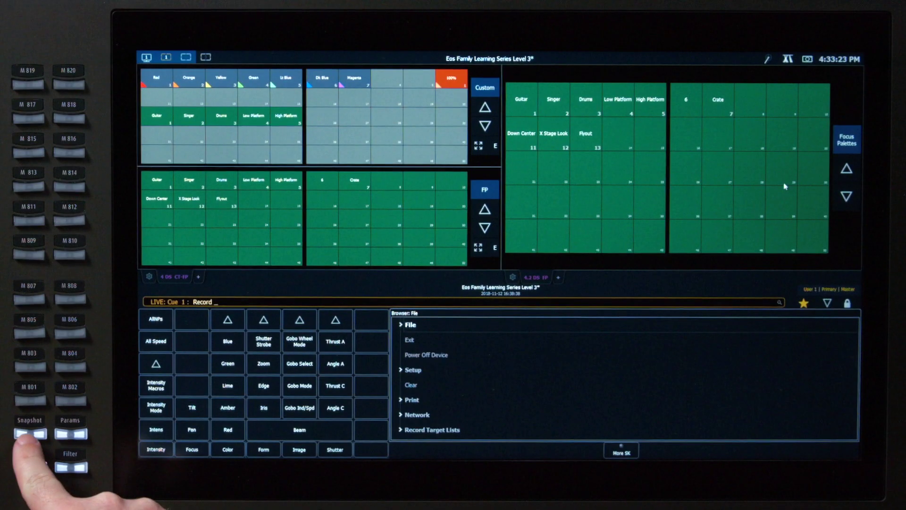
{"action": "key", "text": "ctrl+shift+s"}
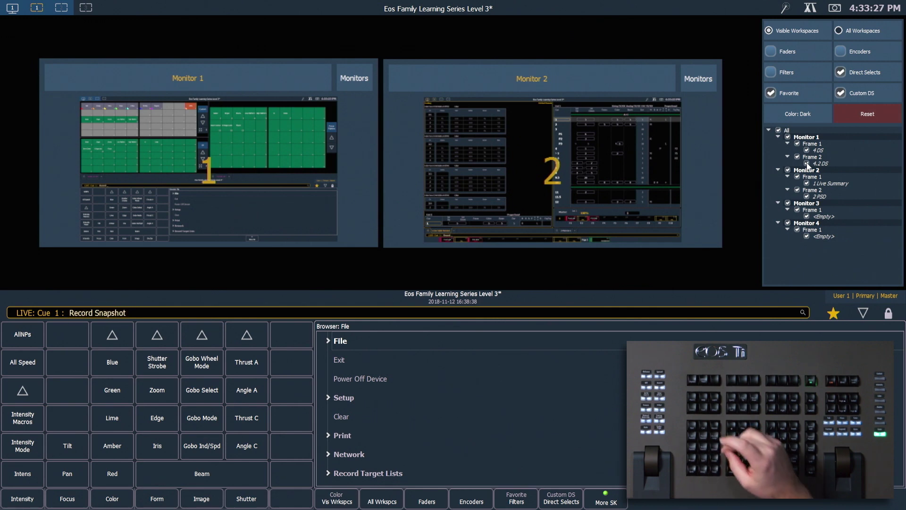
{"action": "key", "text": "Return"}
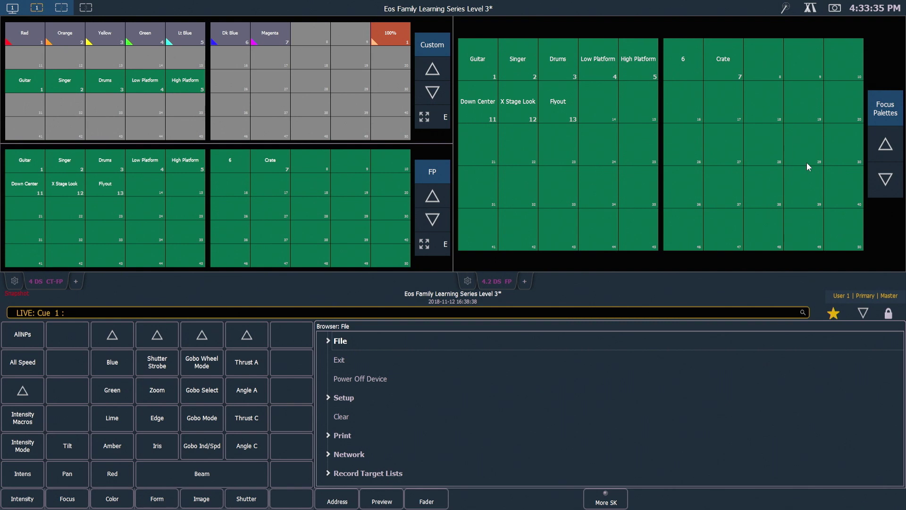
- Recall Snapshot 1, then label Snapshot 6 'DS Change'
{"action": "key", "text": "1"}
{"action": "key", "text": "Return"}
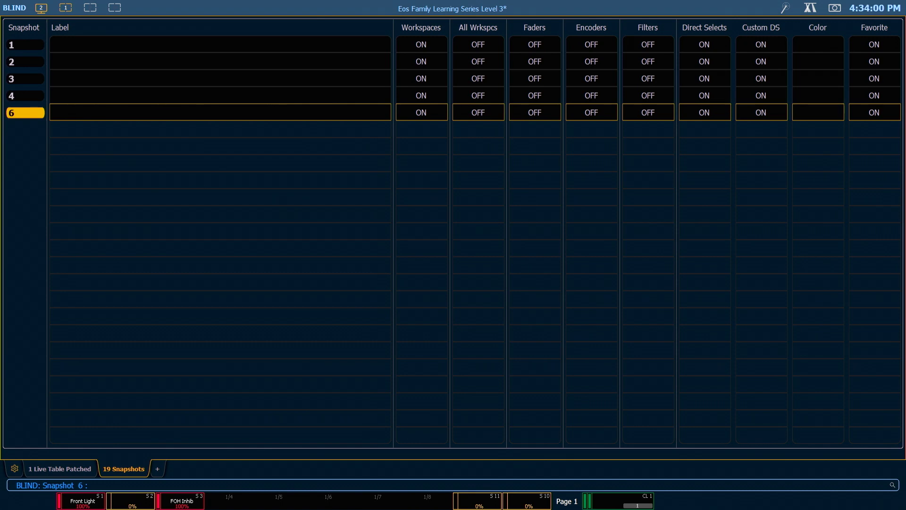
{"action": "key", "text": "l"}
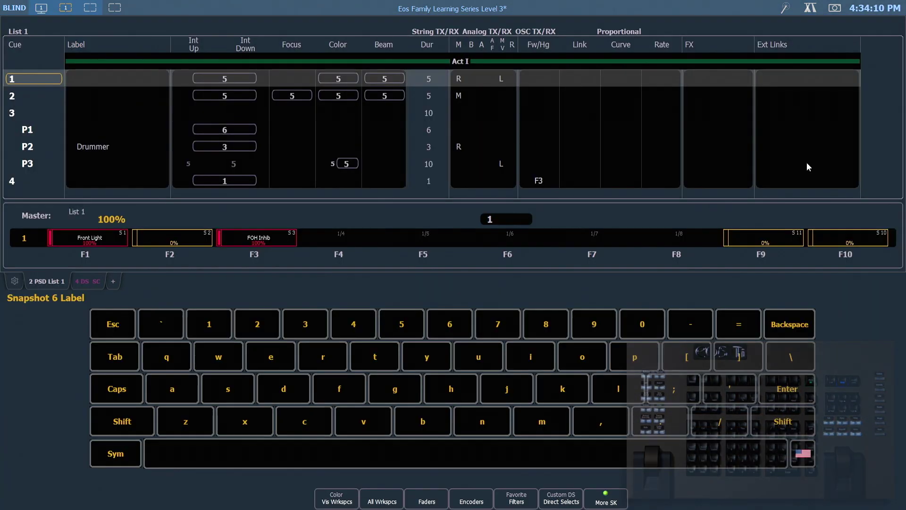
{"action": "type", "text": "DS Ch"}
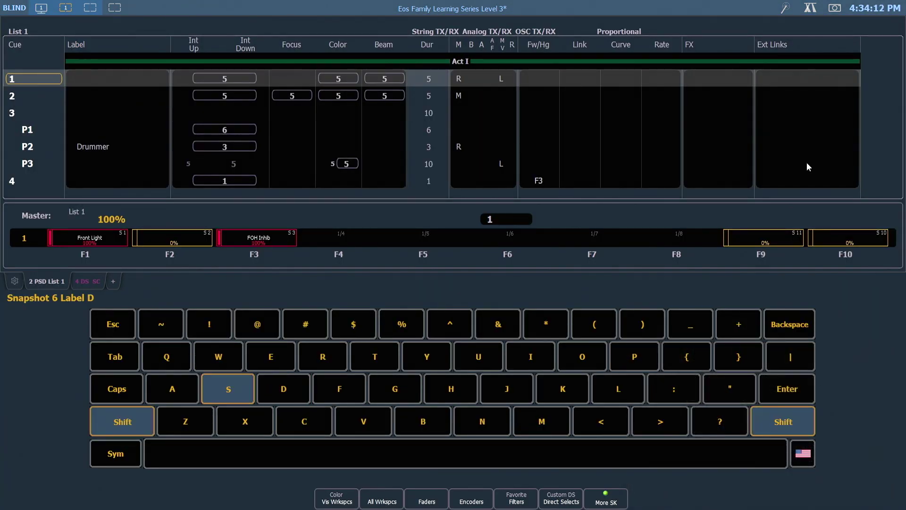
{"action": "type", "text": "ange"}
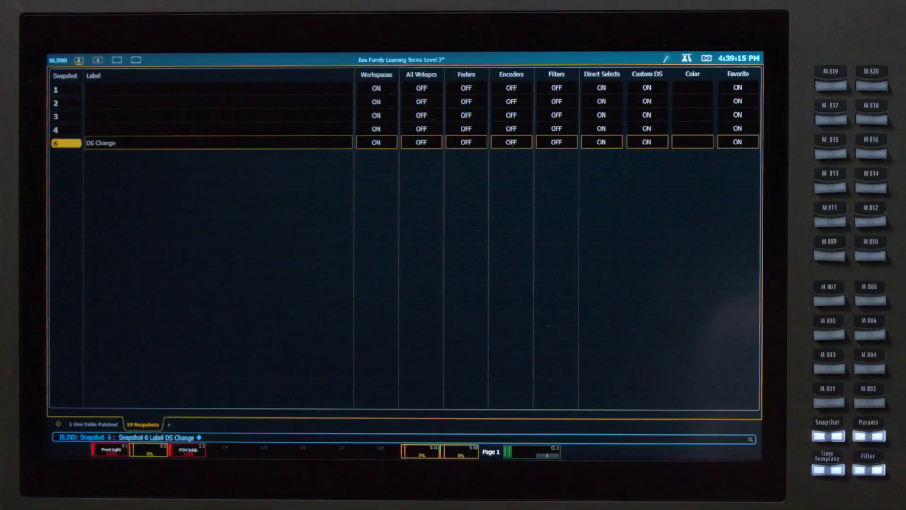
{"action": "left_click", "coordinate": [835, 8]}
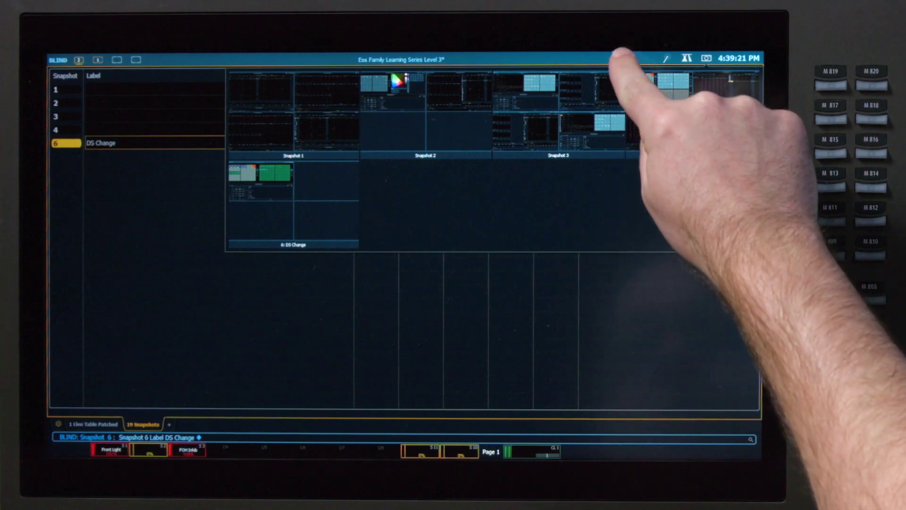
{"action": "left_click", "coordinate": [620, 60]}
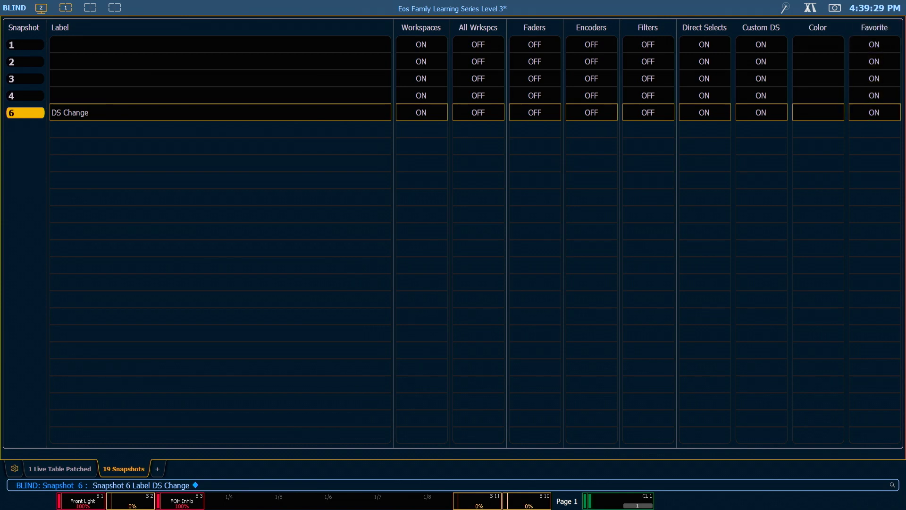
- Turn Favorite off for Snapshots 2 thru 4, leaving only Snapshot 1 and DS Change as favorites
{"action": "type", "text": "Snapshot 2t"}
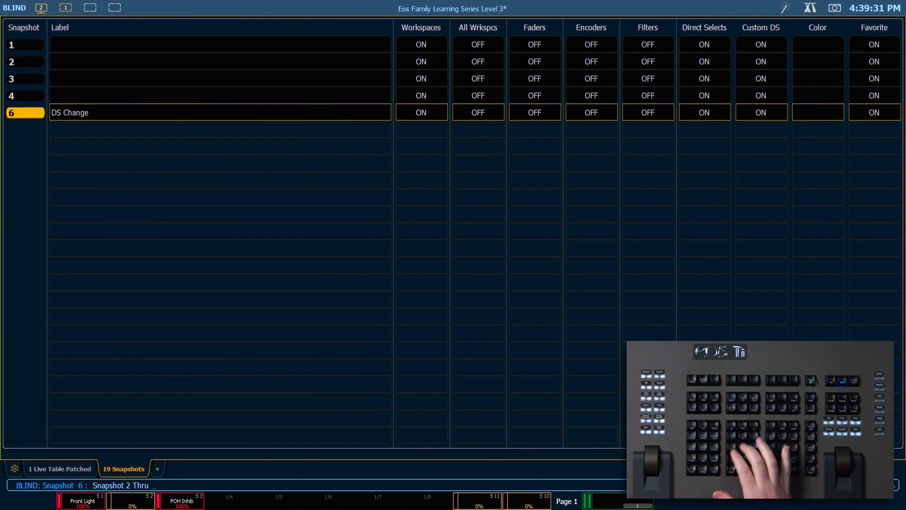
{"action": "type", "text": "4"}
{"action": "key", "text": "Return"}
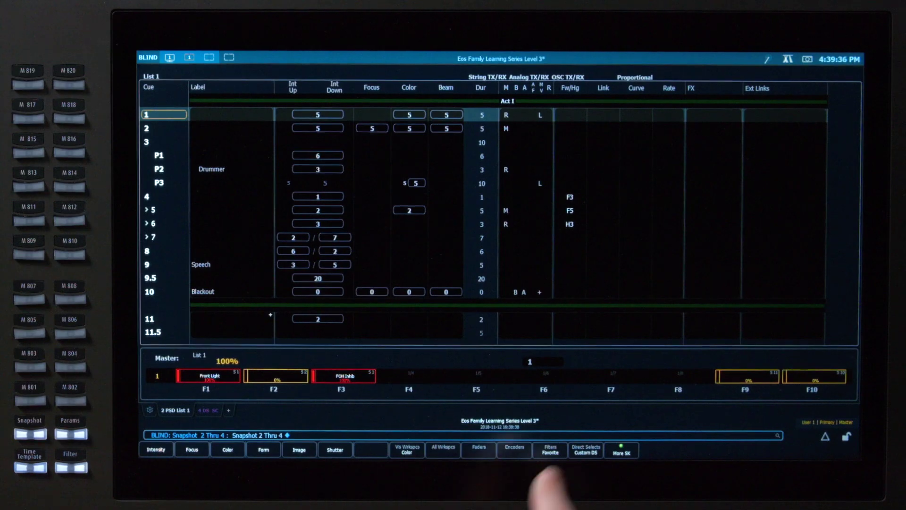
{"action": "left_click", "coordinate": [550, 450]}
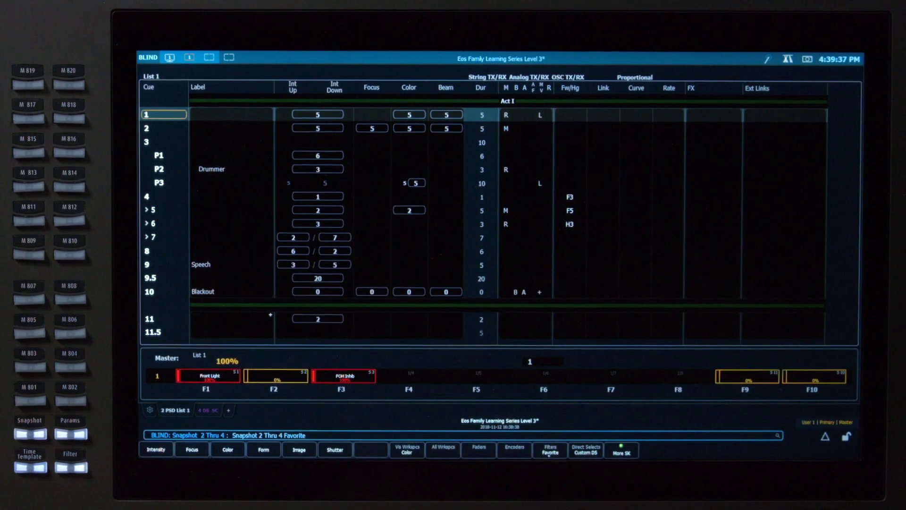
{"action": "key", "text": "Return"}
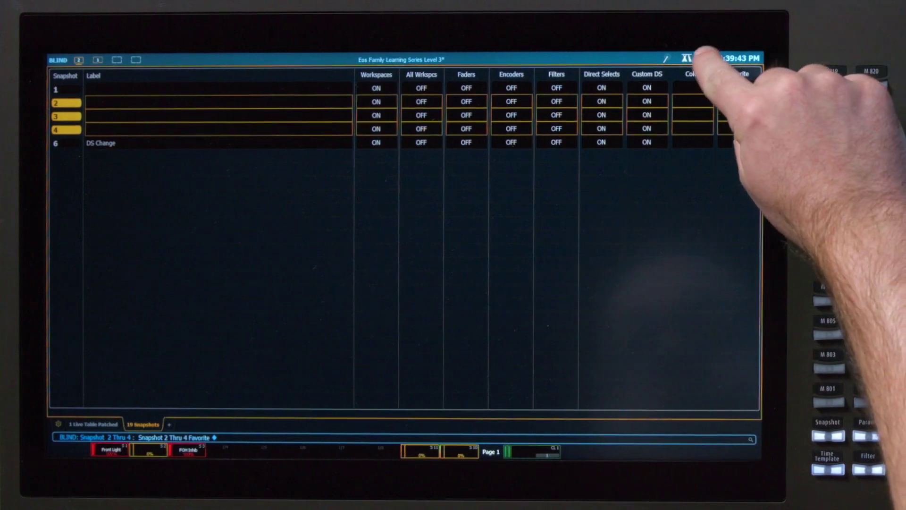
{"action": "left_click", "coordinate": [835, 7]}
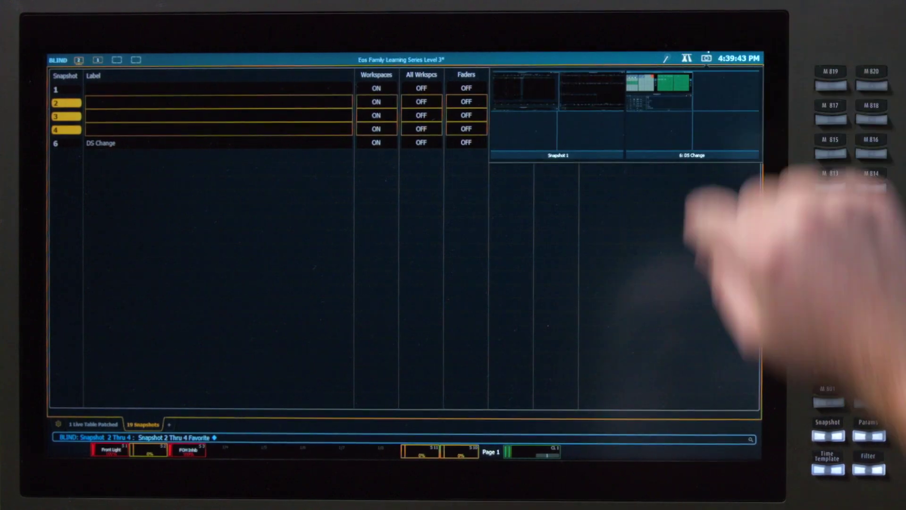